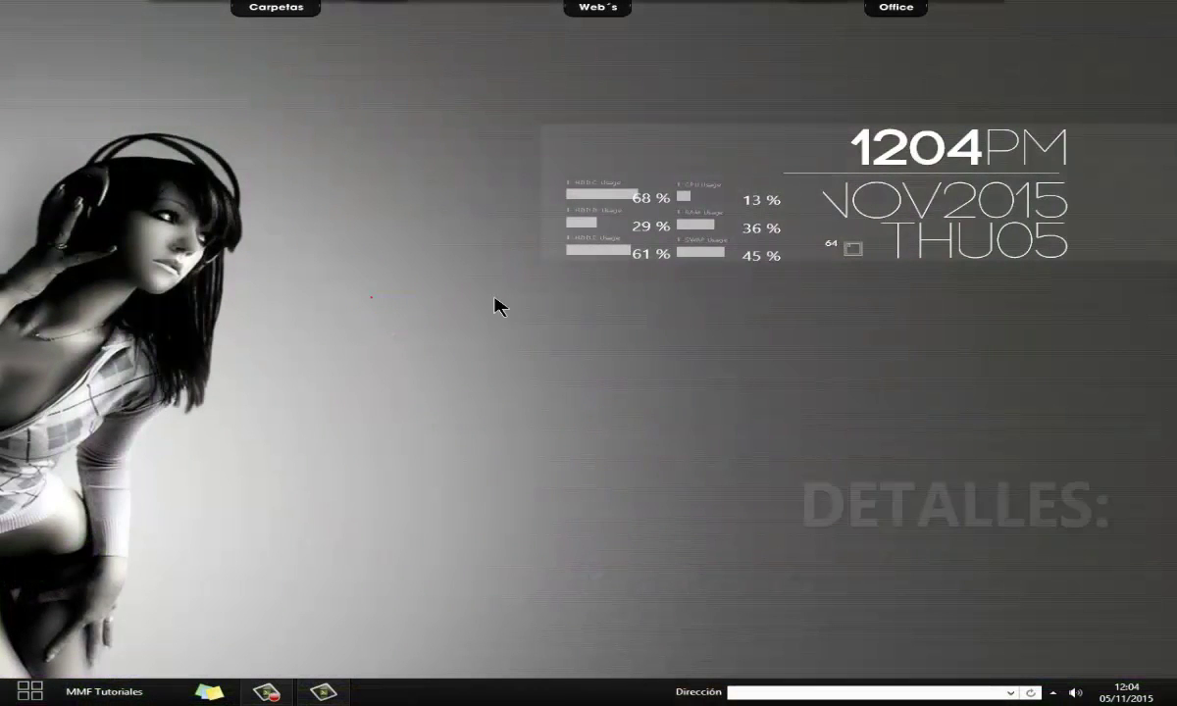
left_click_drag(496, 306, 849, 581)
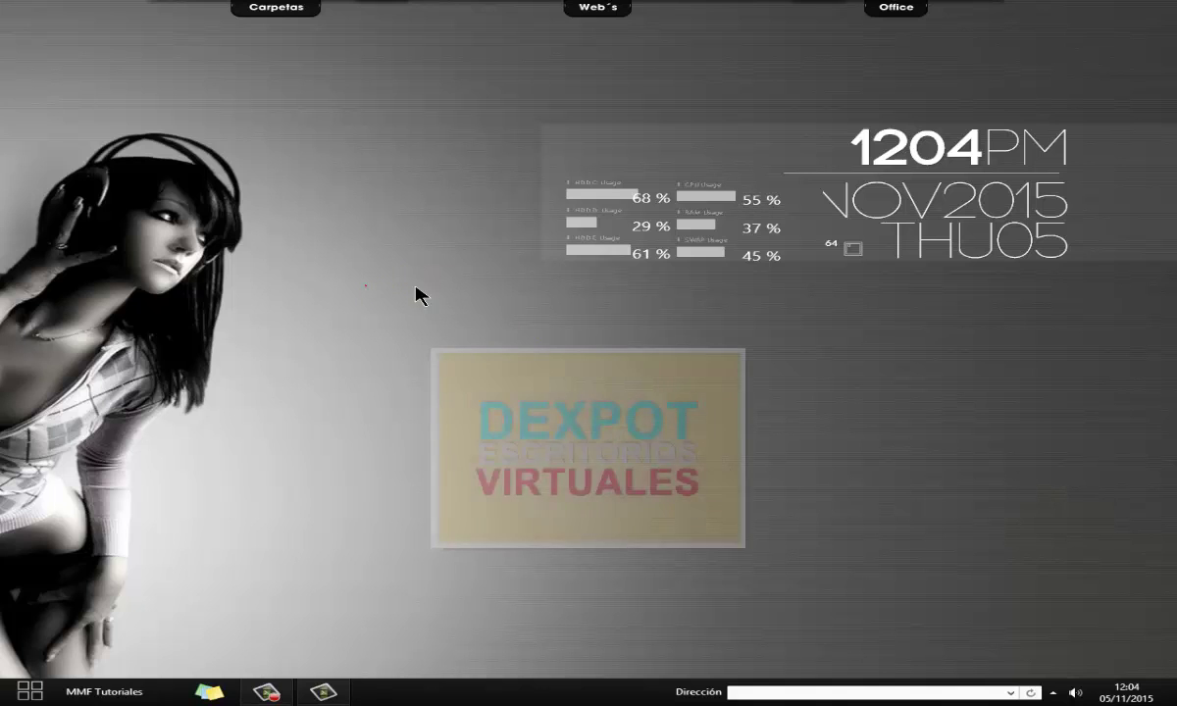
left_click_drag(363, 287, 849, 611)
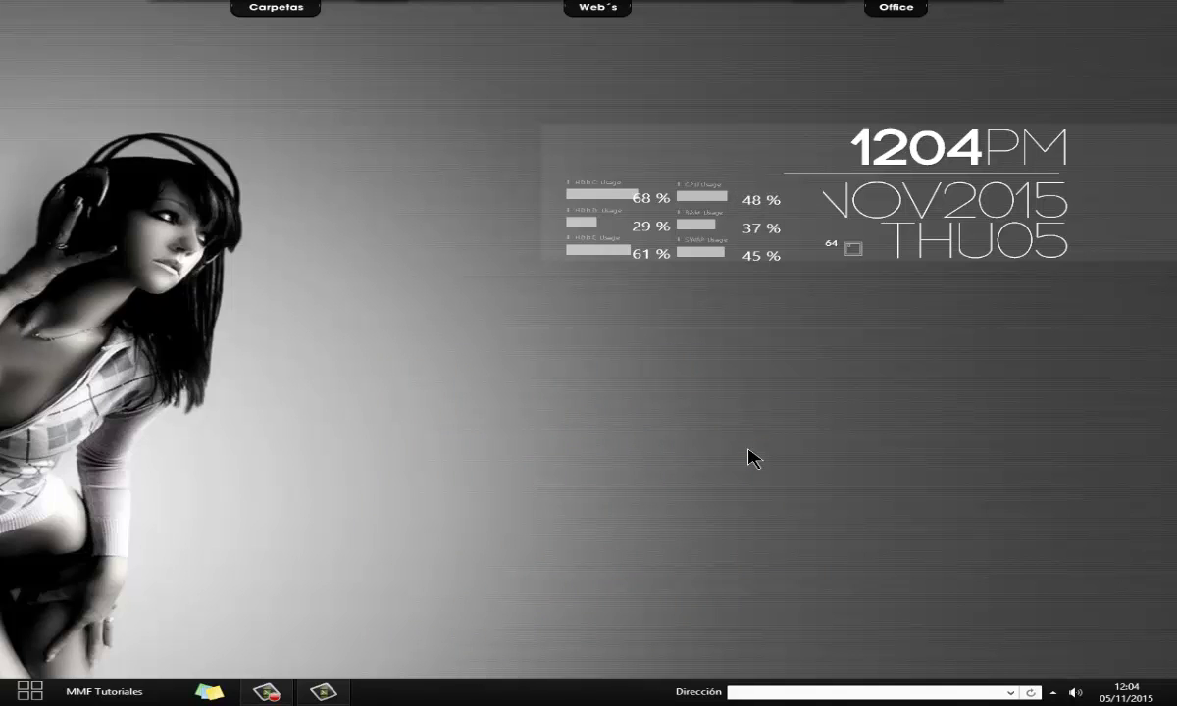
left_click(1052, 694)
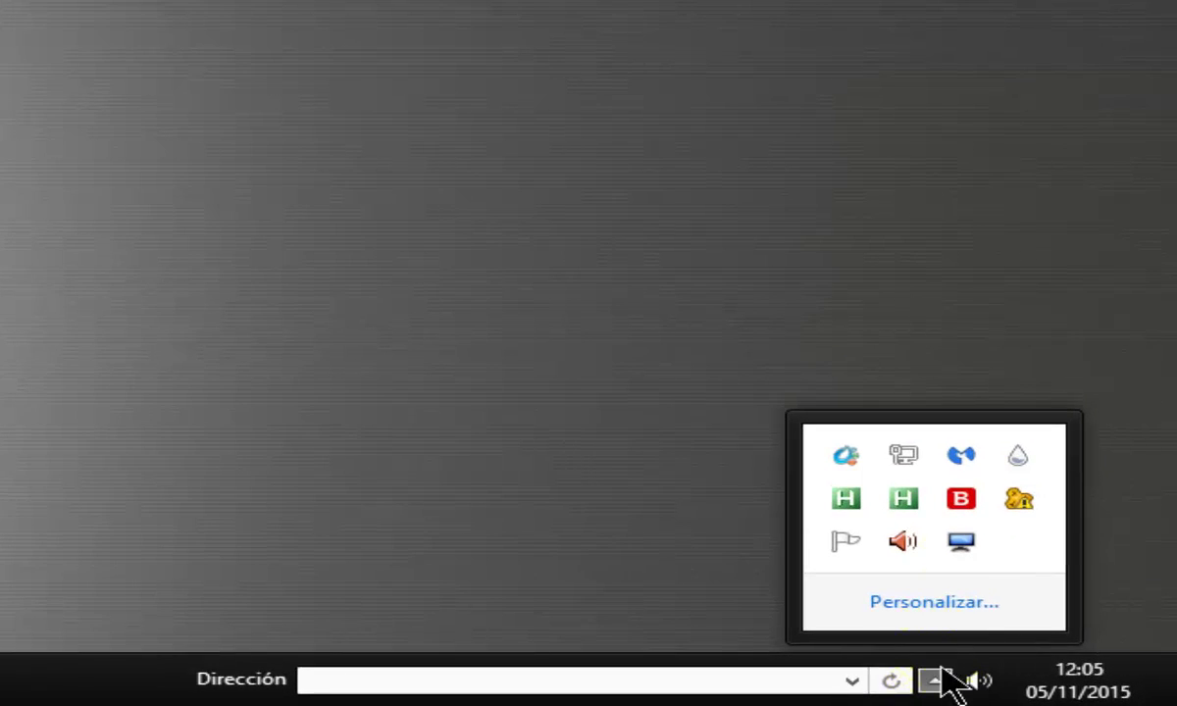
right_click(965, 544)
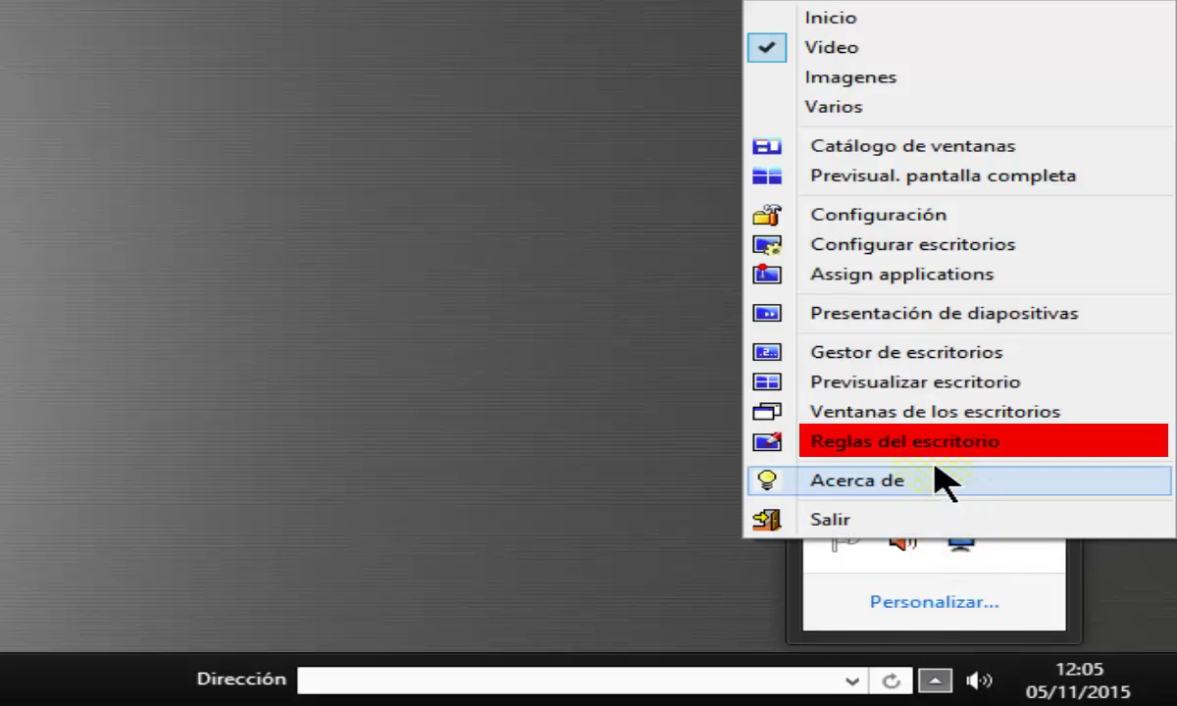
left_click(922, 442)
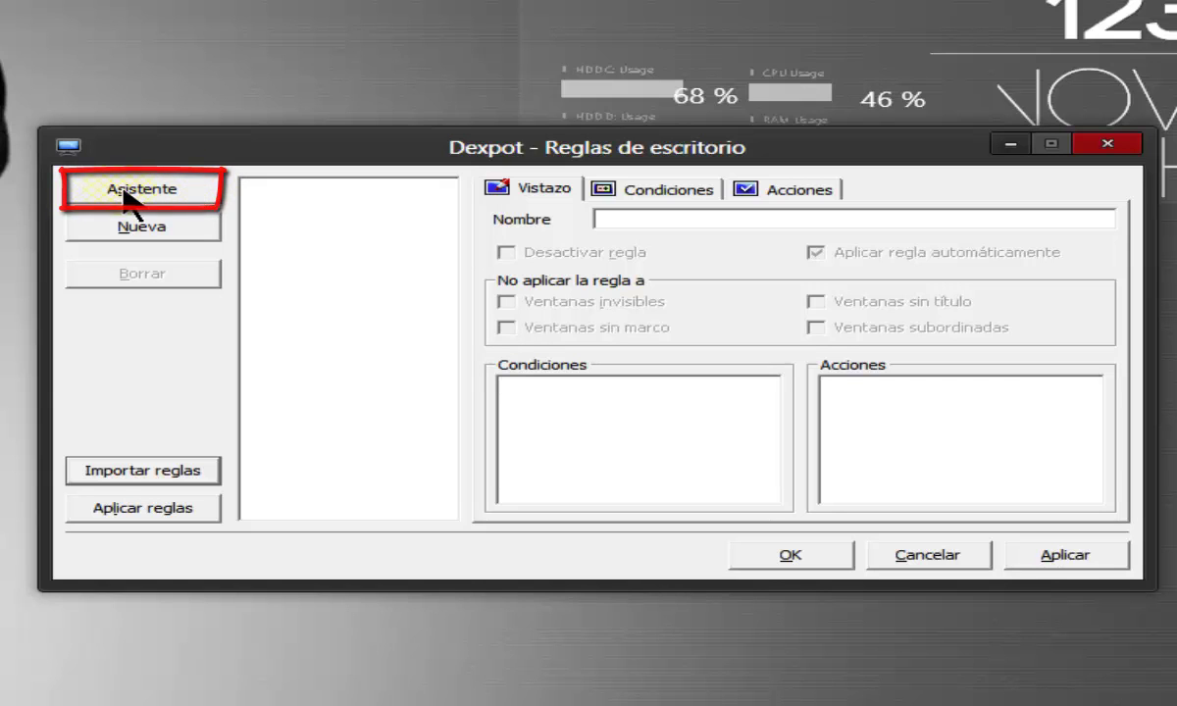
left_click(130, 190)
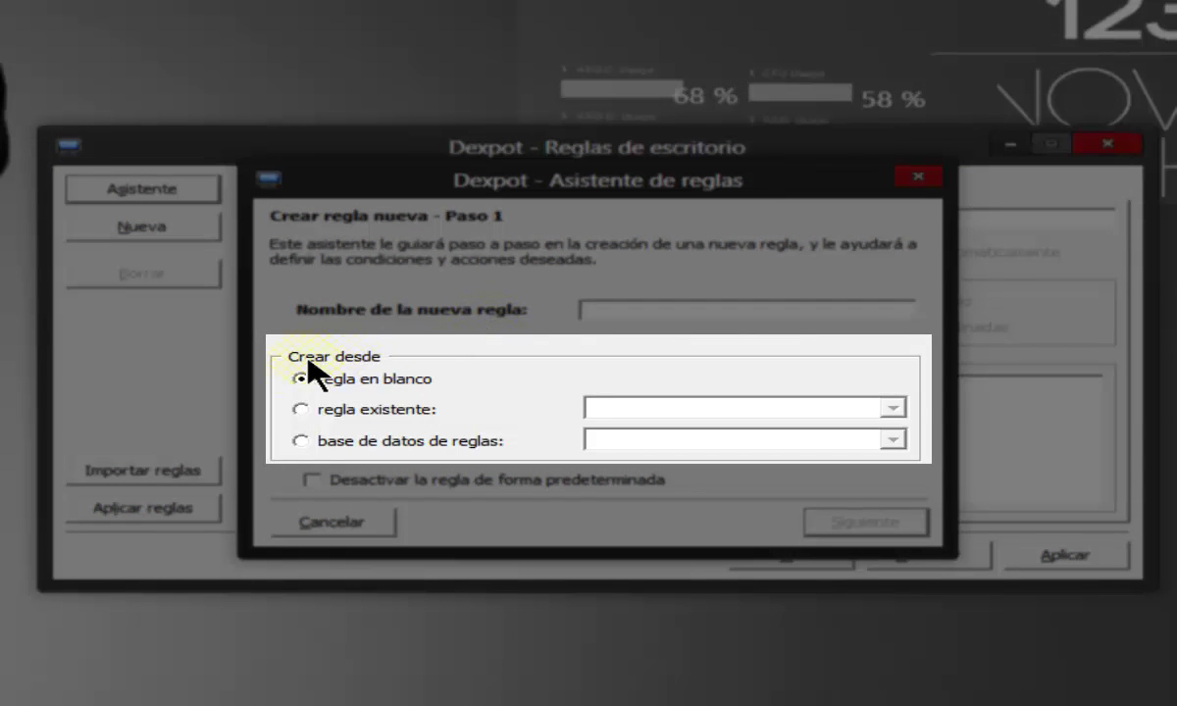
Step: Base the new rule on the Mozilla Firefox entry of the rules database and continue to the conditions
left_click(301, 441)
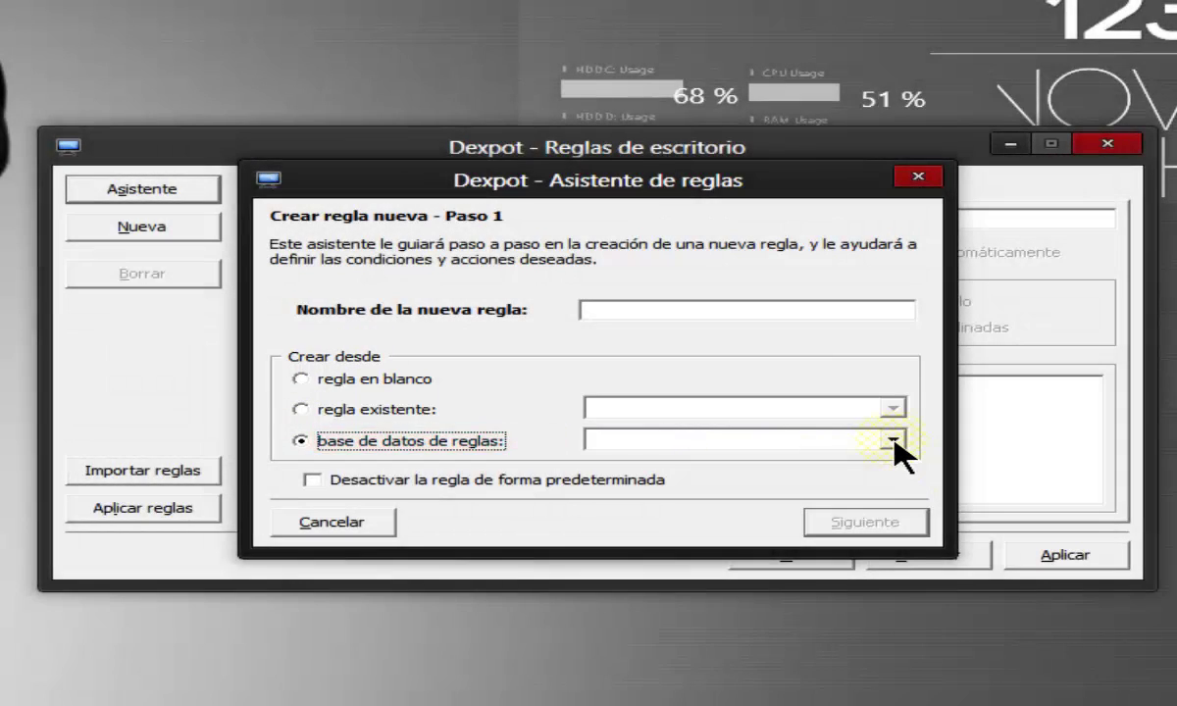
left_click(893, 440)
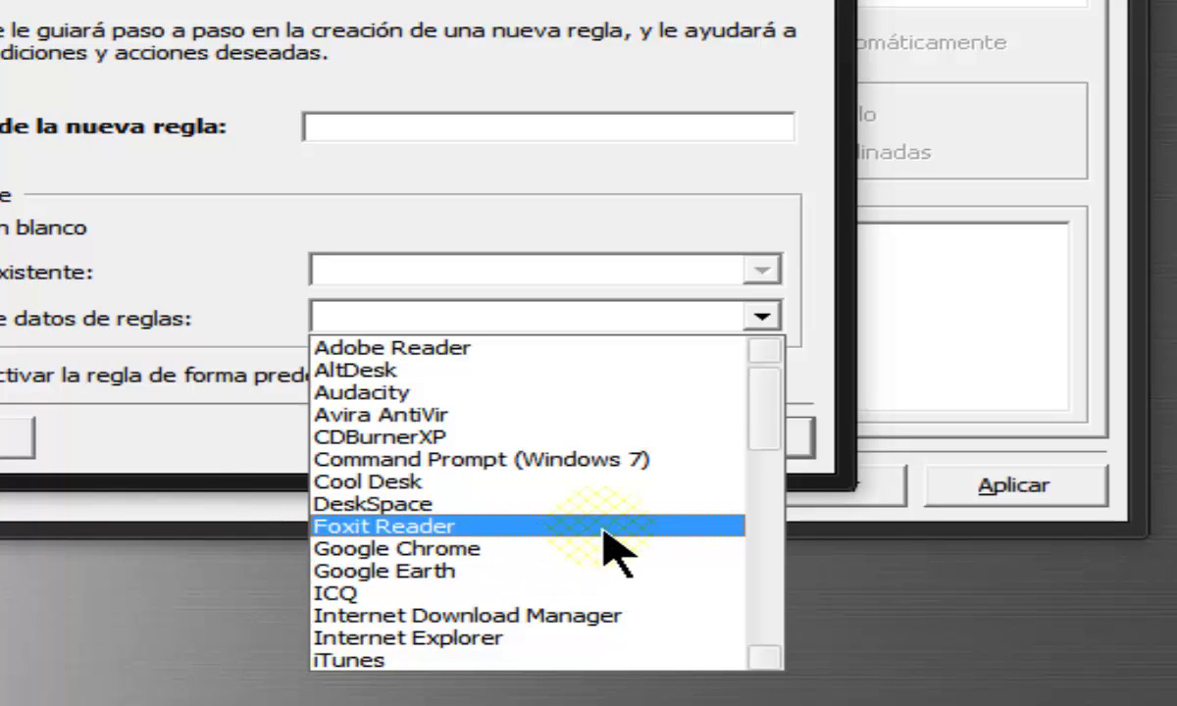
scroll(602, 535, "down", 5)
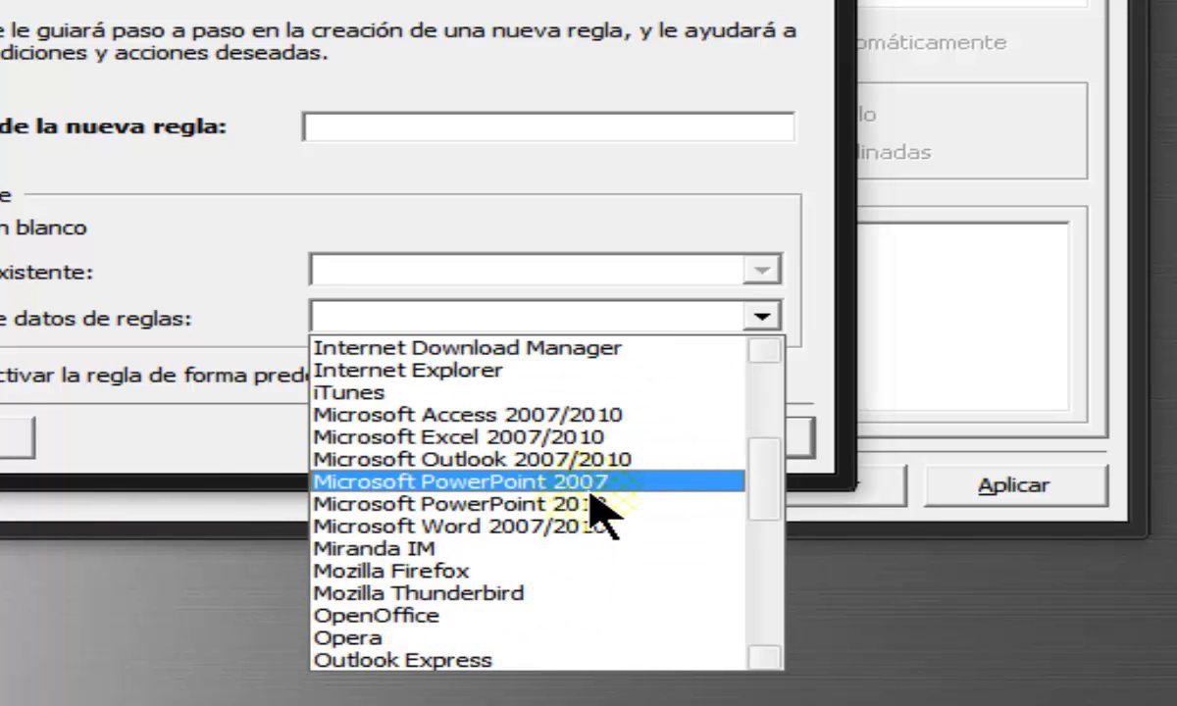
left_click(420, 571)
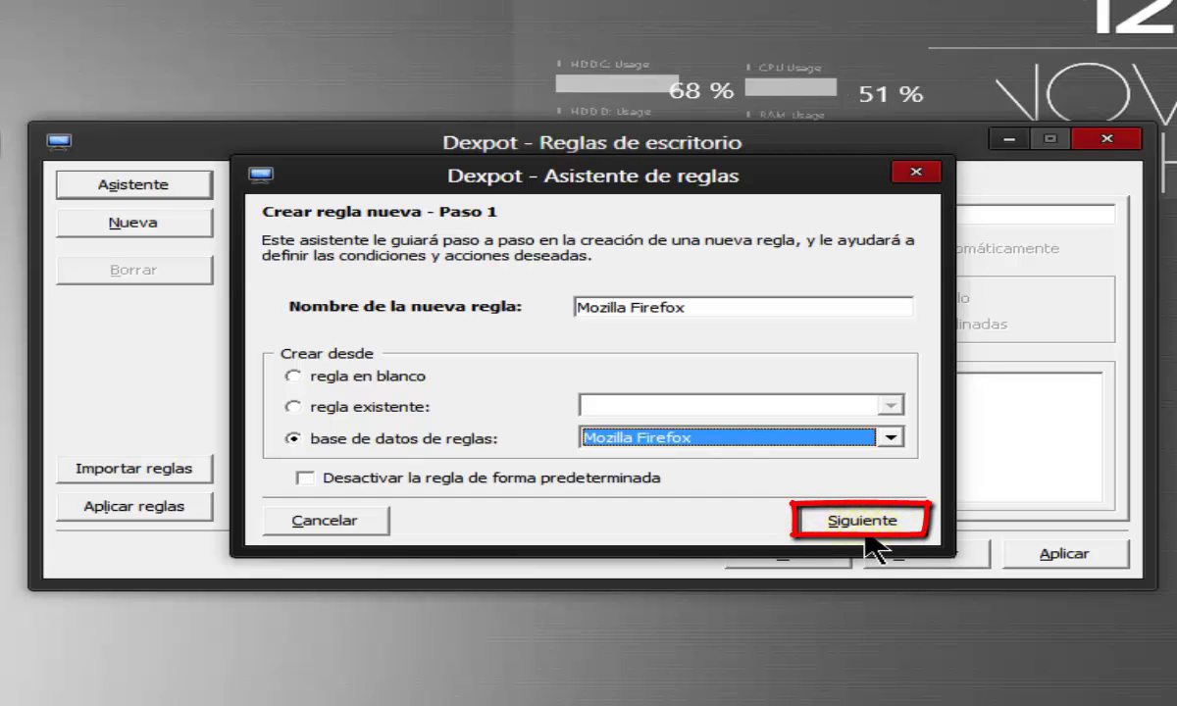
left_click(864, 521)
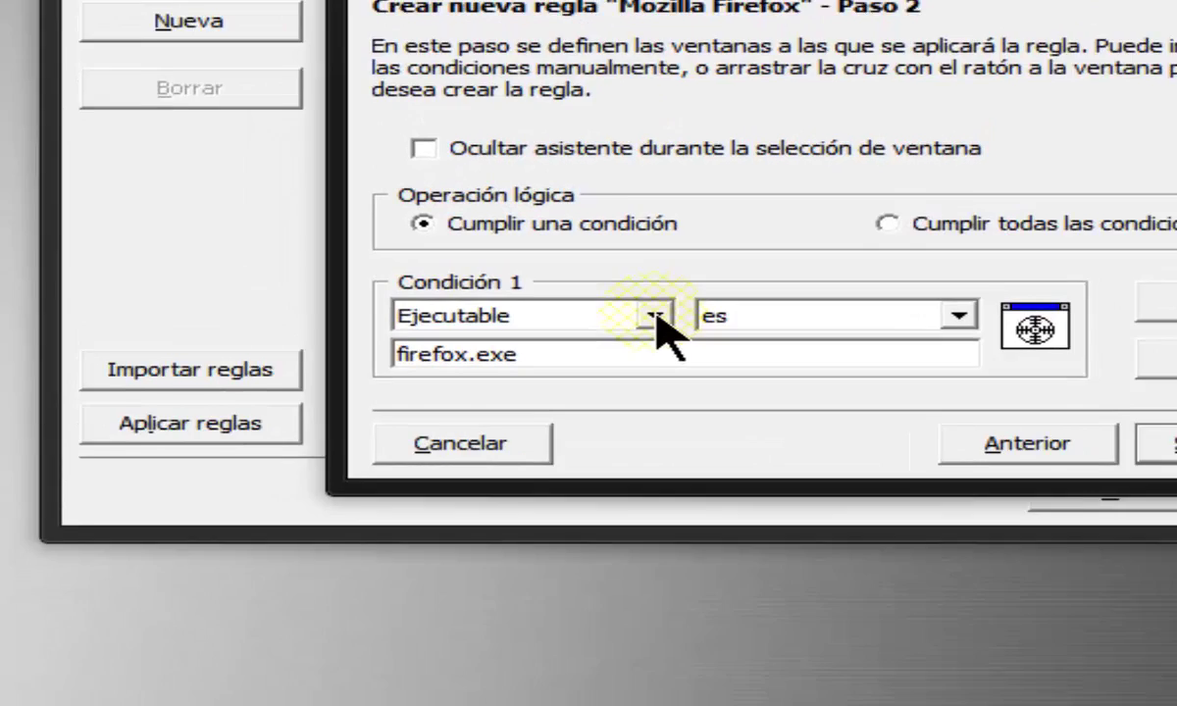
Step: Make the rule's first condition check the window title (Título de la ventana) with firefox.exe and continue to the actions
left_click(461, 432)
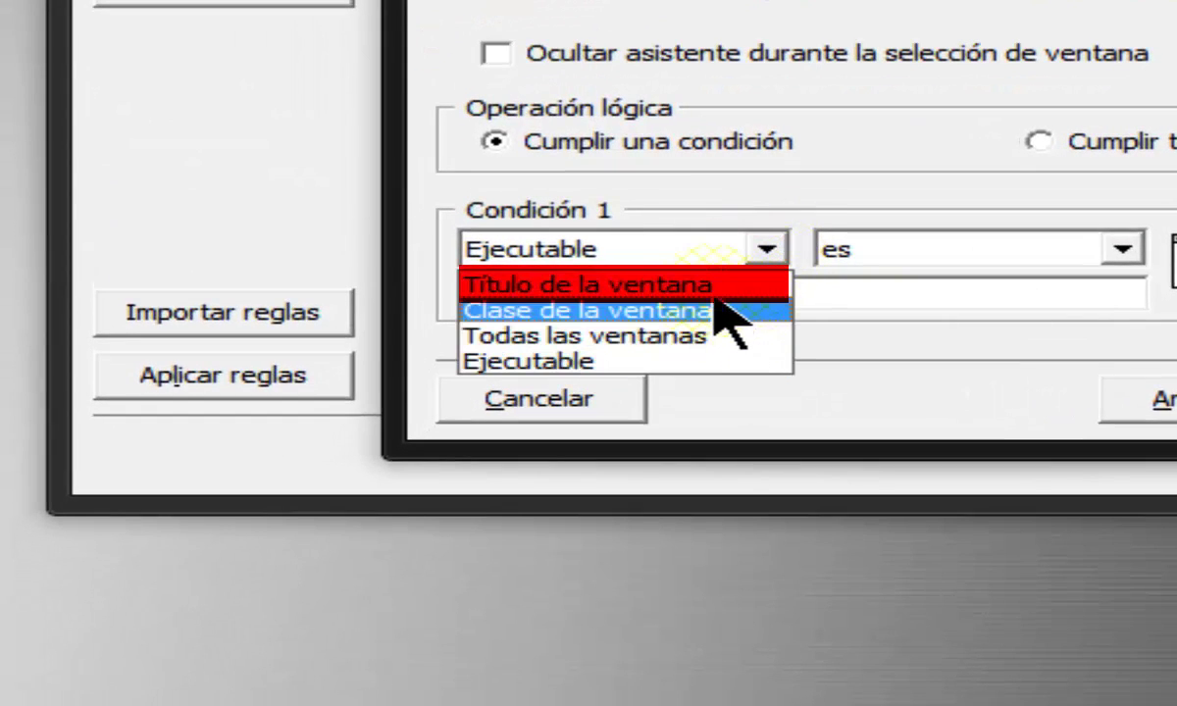
left_click(608, 287)
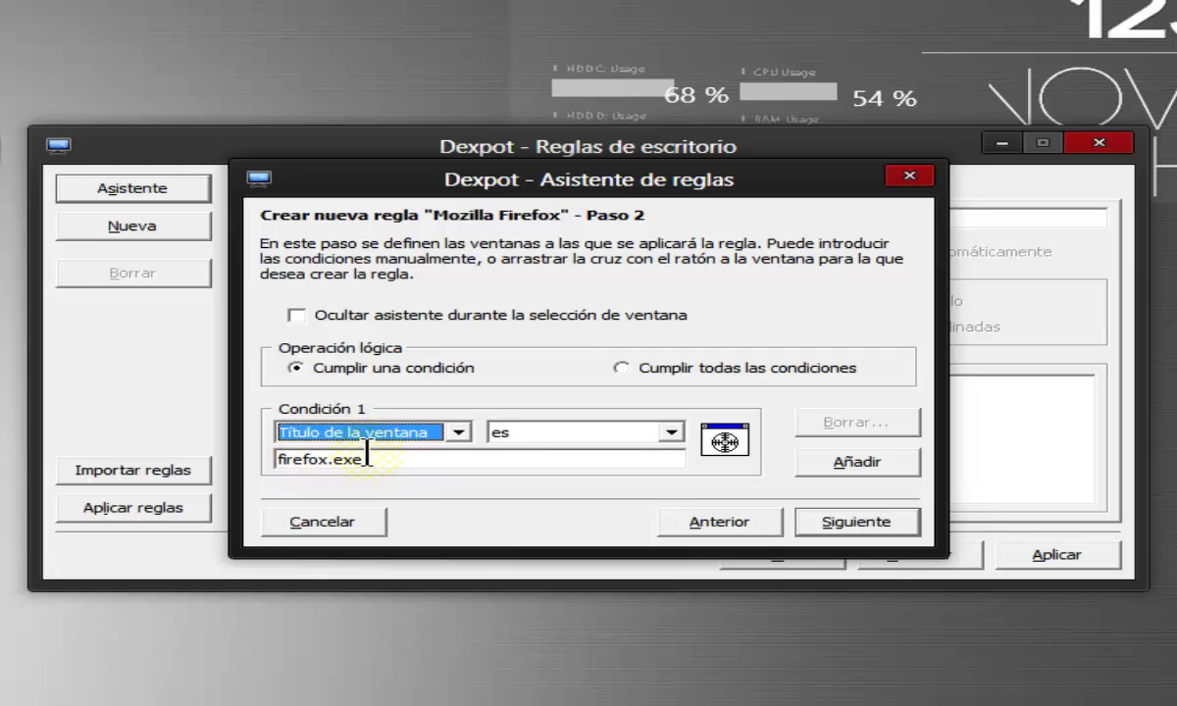
left_click(856, 528)
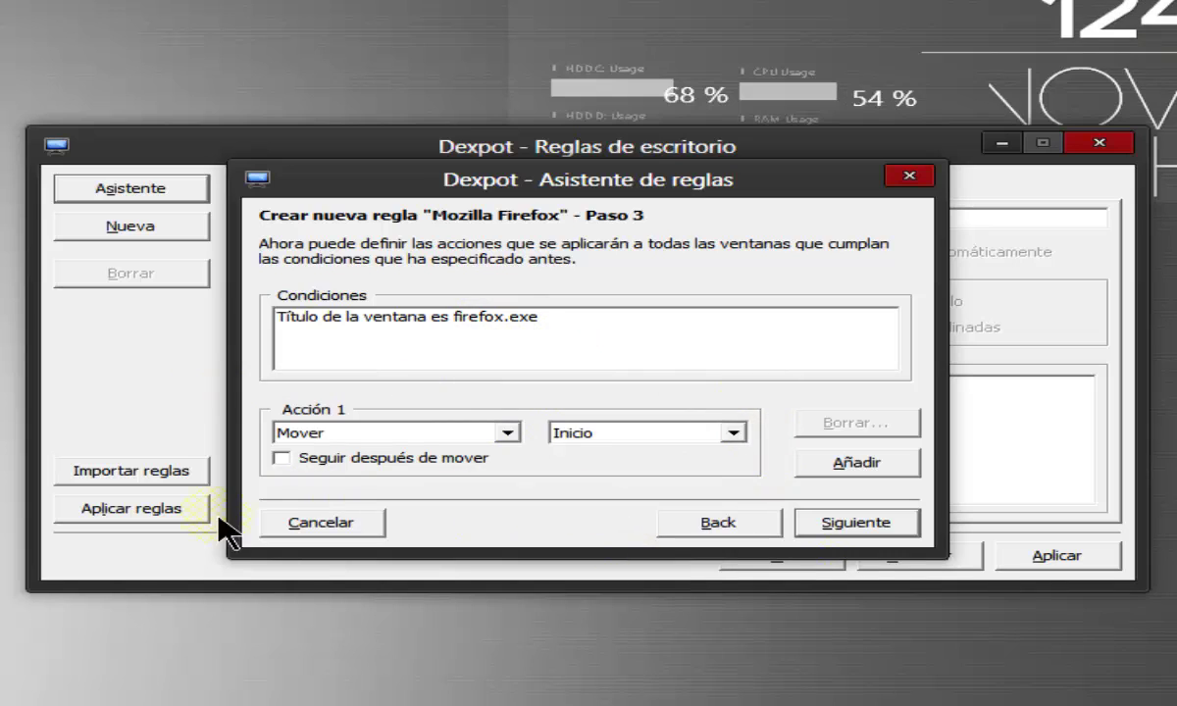
Step: Accept moving matching windows to the Inicio desktop as the action, create the Mozilla Firefox rule, and apply it
left_click(862, 526)
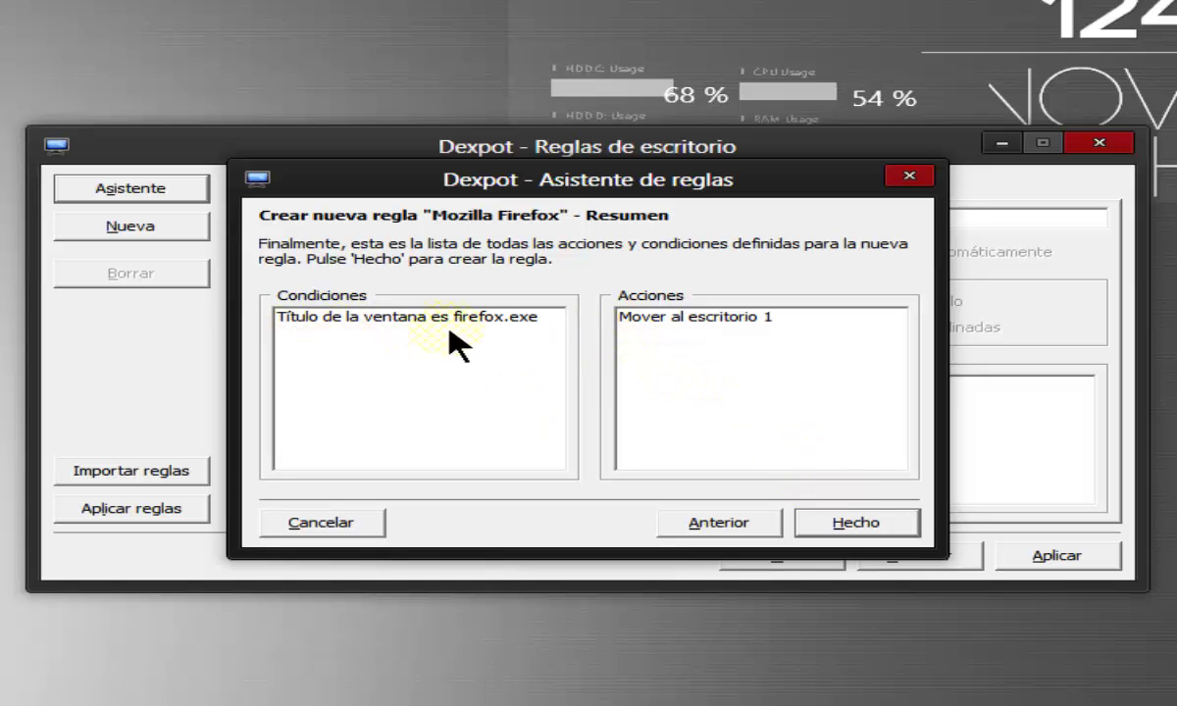
left_click(861, 528)
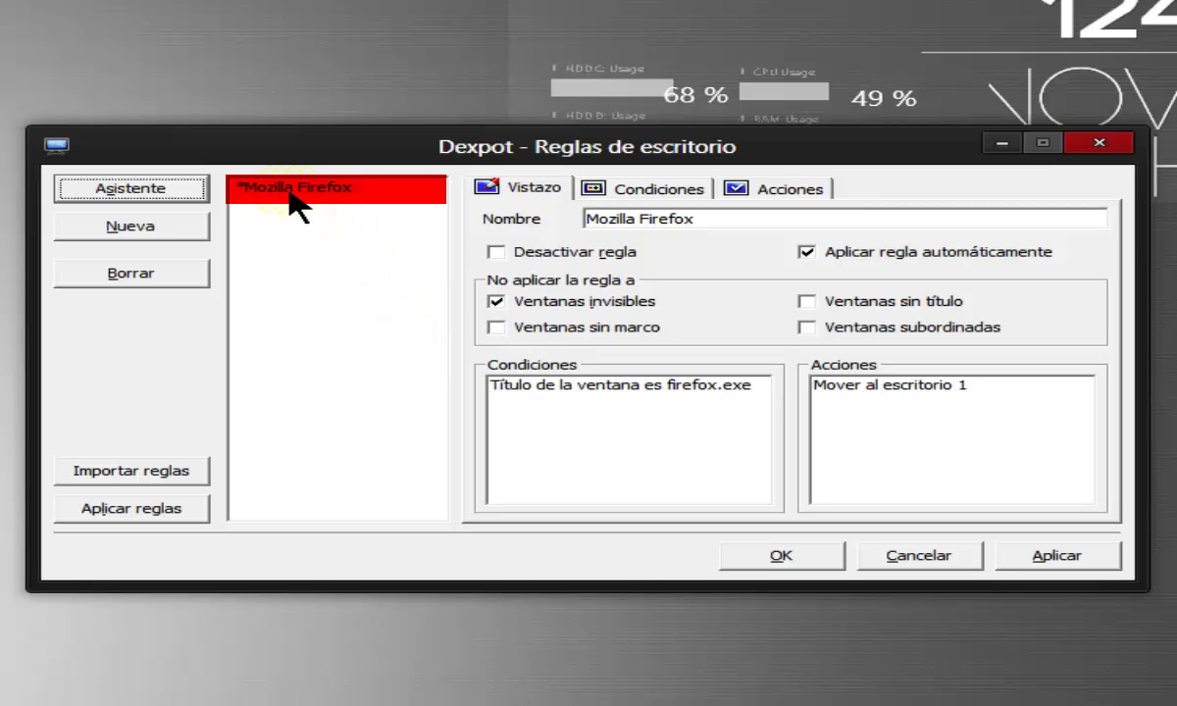
left_click(1068, 562)
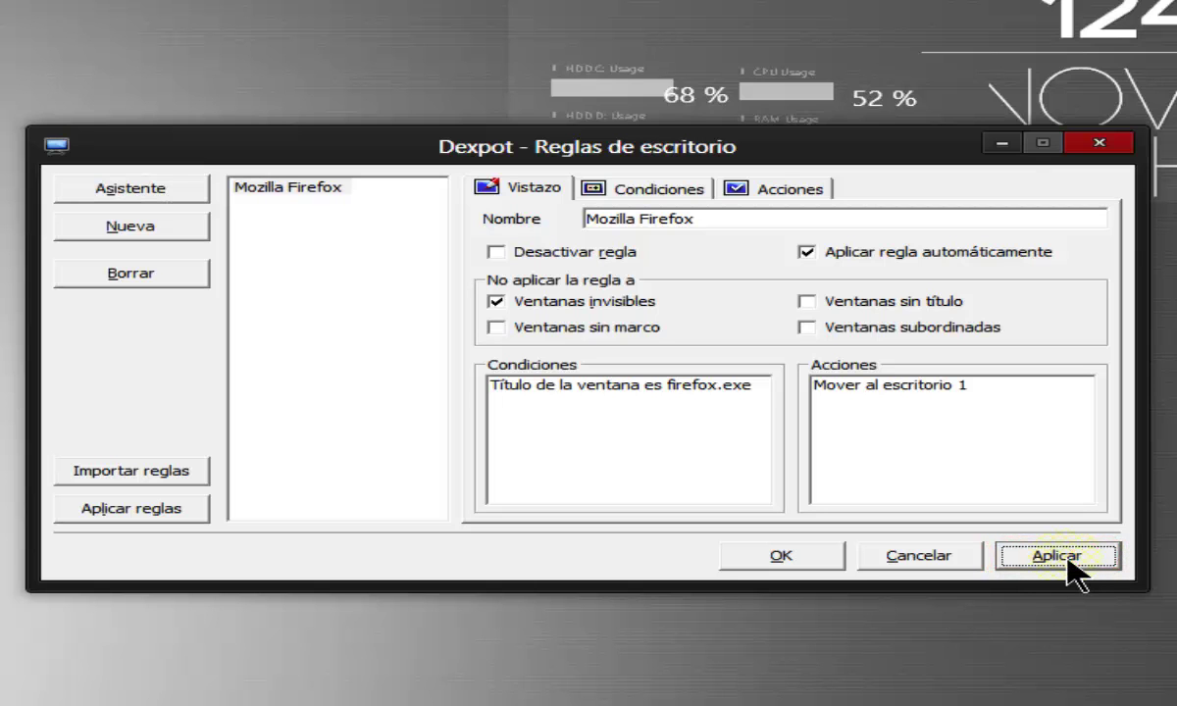
left_click(780, 559)
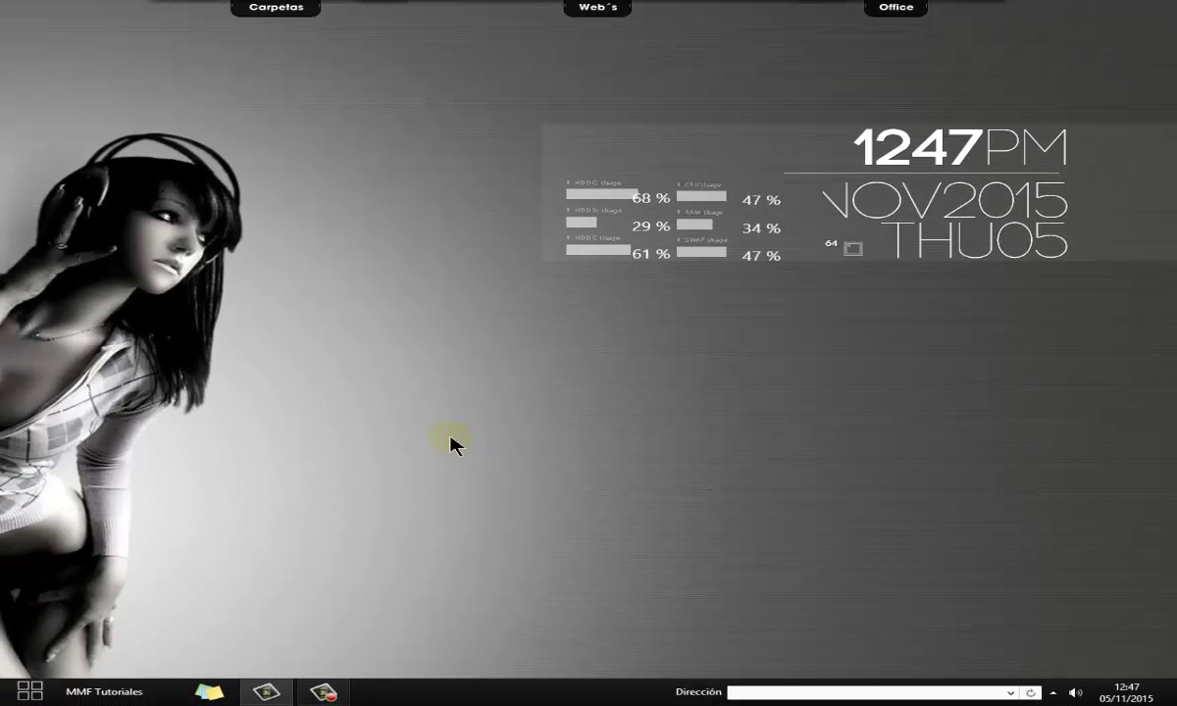
Step: Launch Mozilla Firefox on the Video desktop and open YouTube from Google's apps
mouse_move(422, 675)
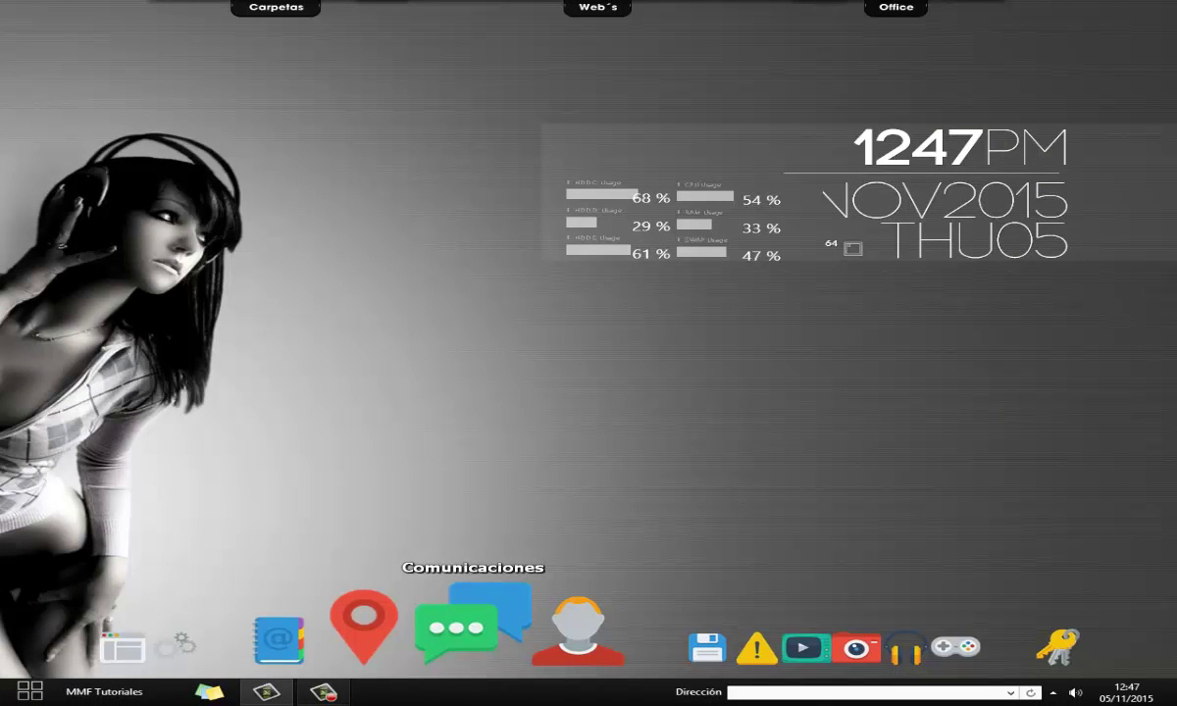
left_click(422, 643)
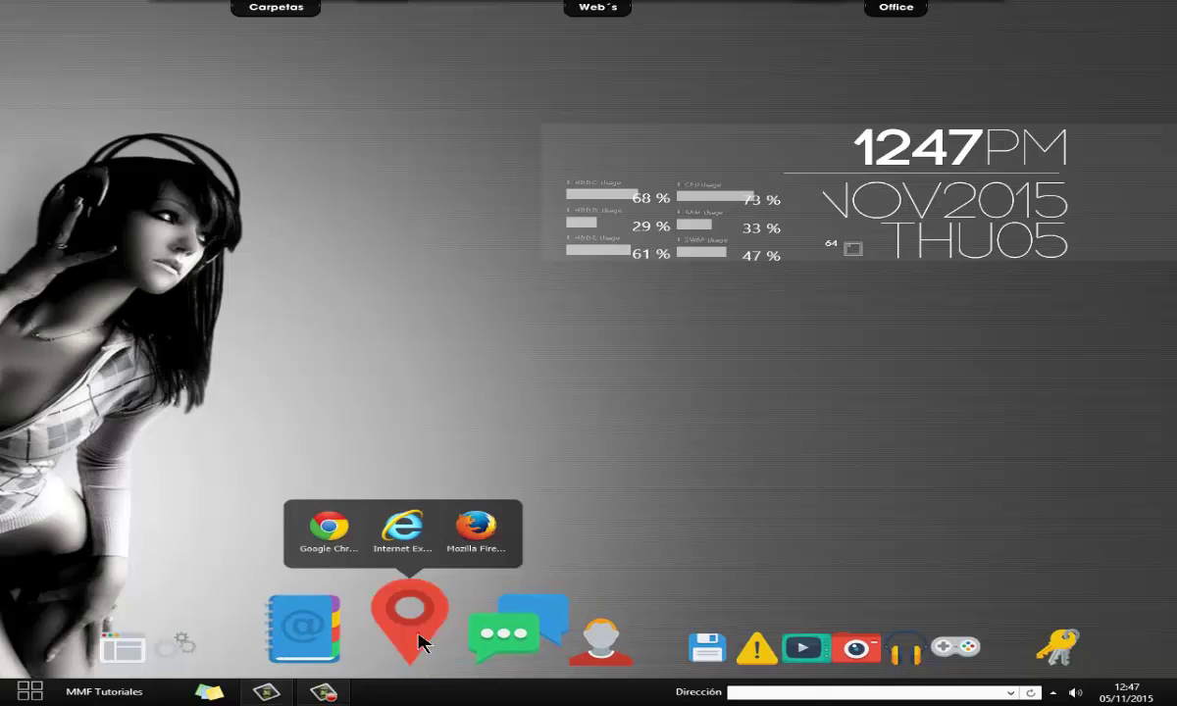
left_click(472, 525)
left_click(469, 531)
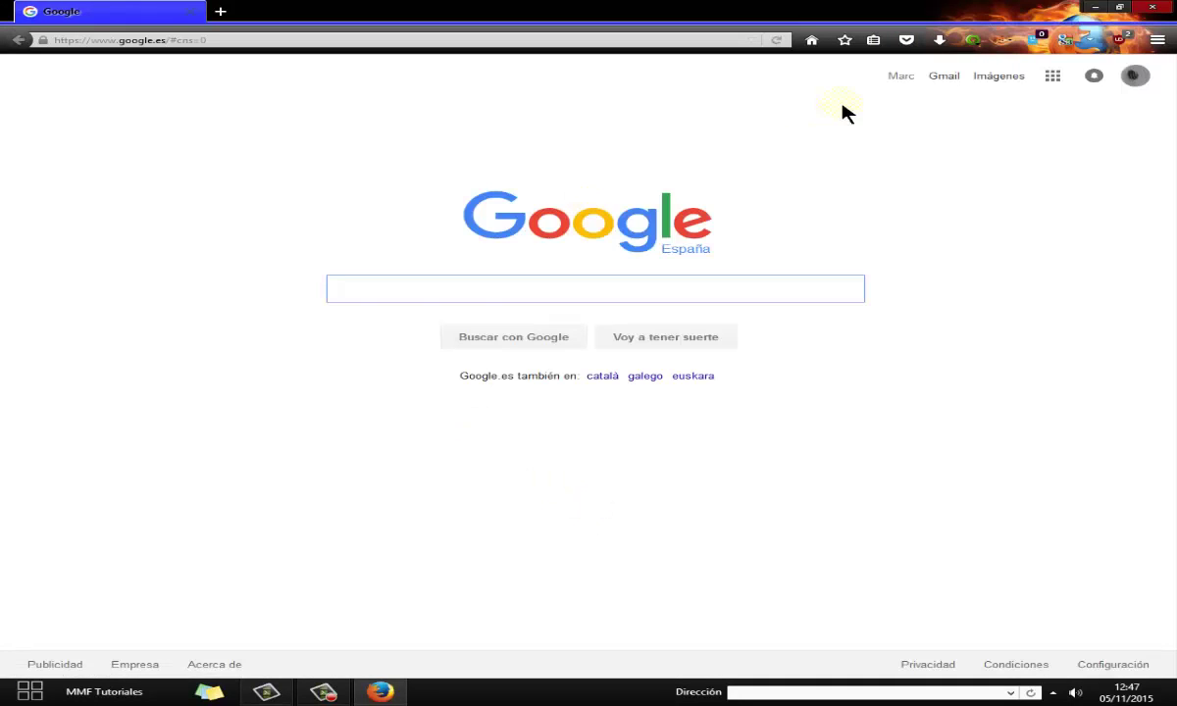
left_click(1055, 77)
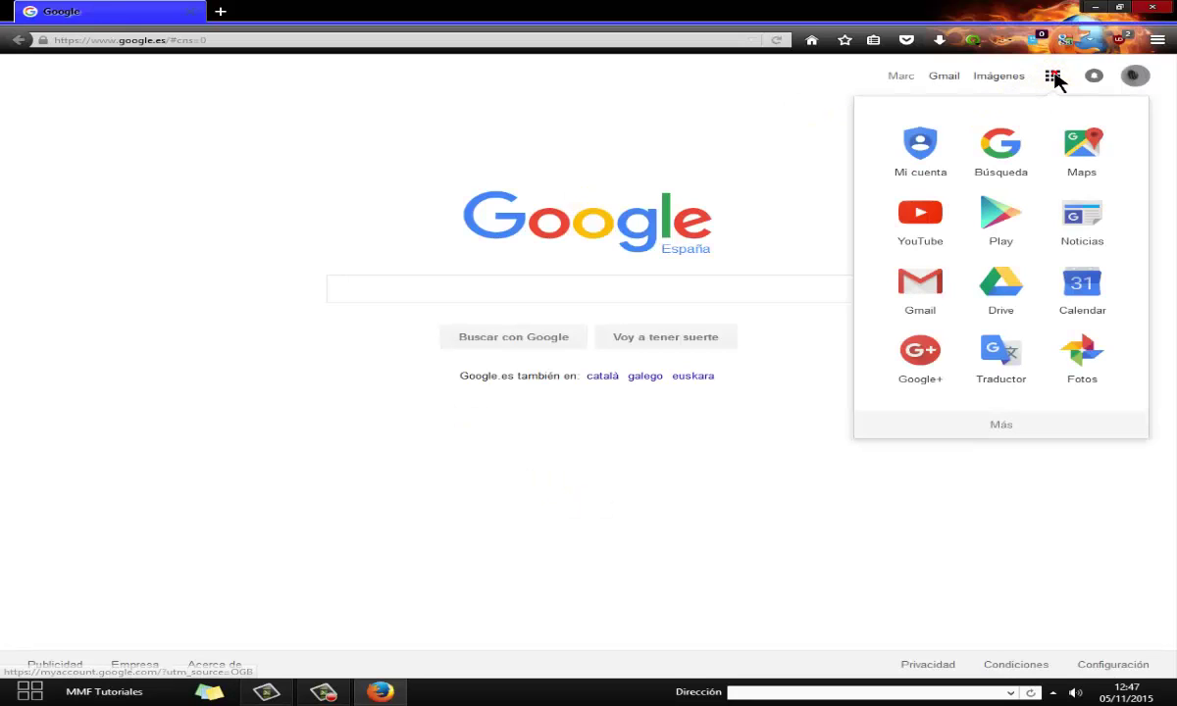
left_click(933, 224)
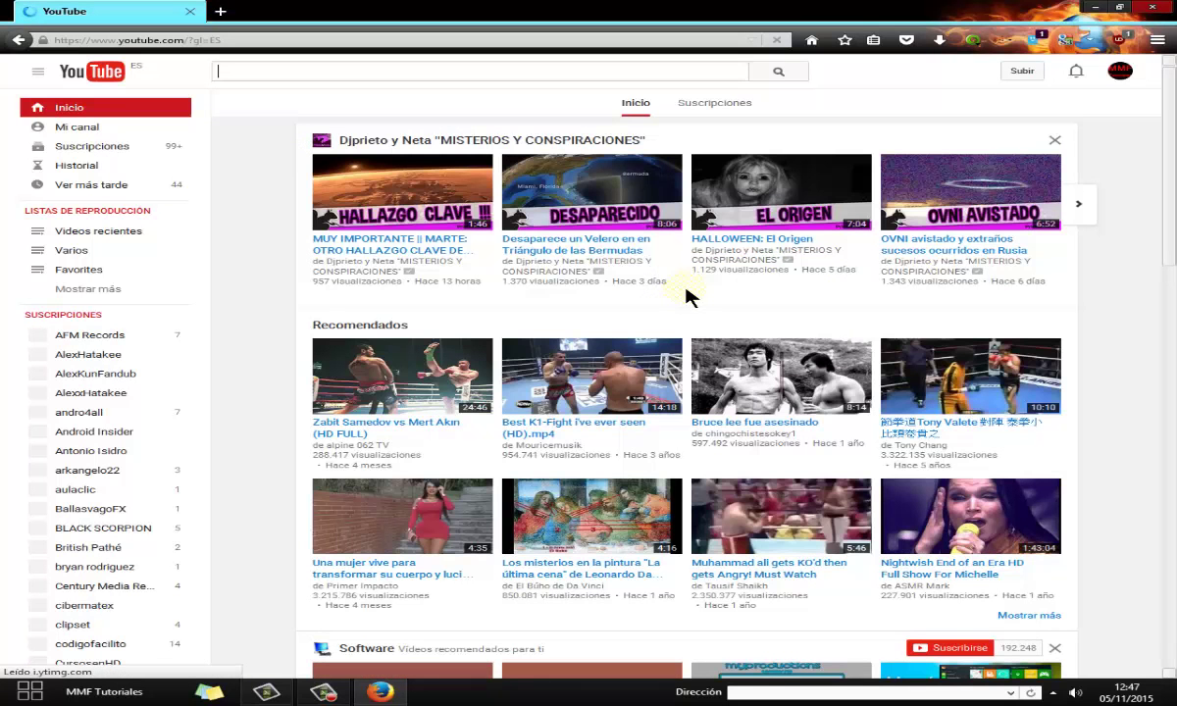
Step: Switch to the Inicio virtual desktop with Dexpot and launch Mozilla Firefox there
left_click(1053, 694)
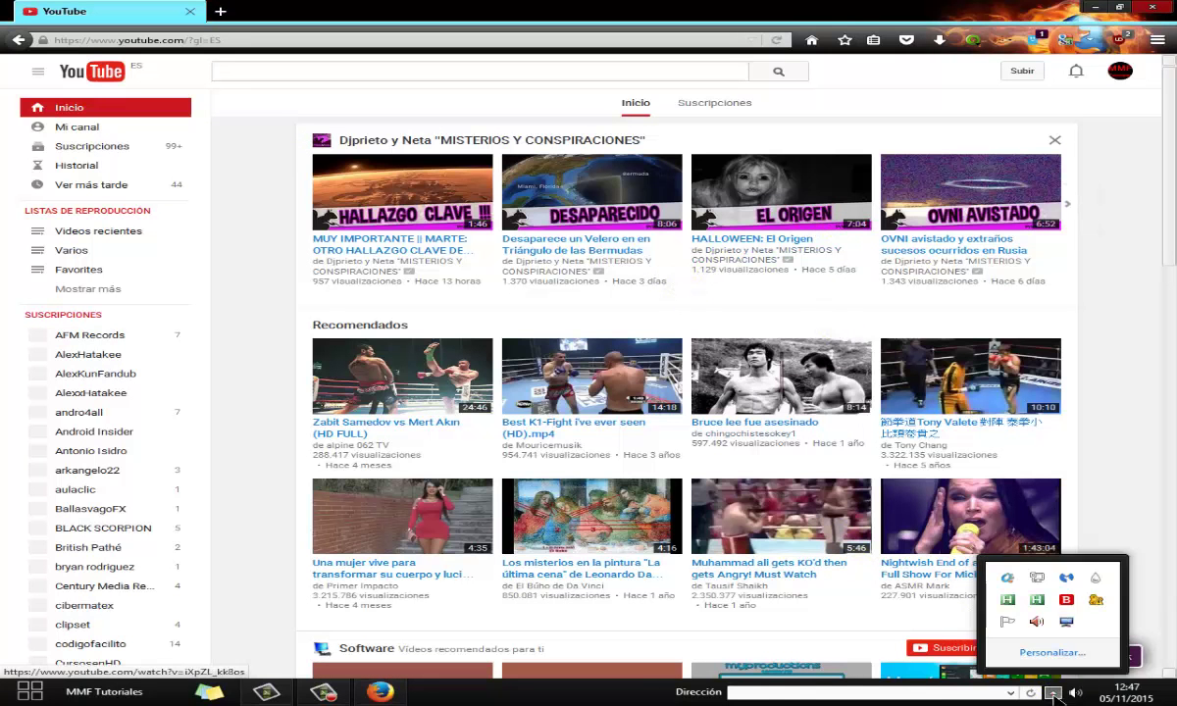
right_click(1067, 621)
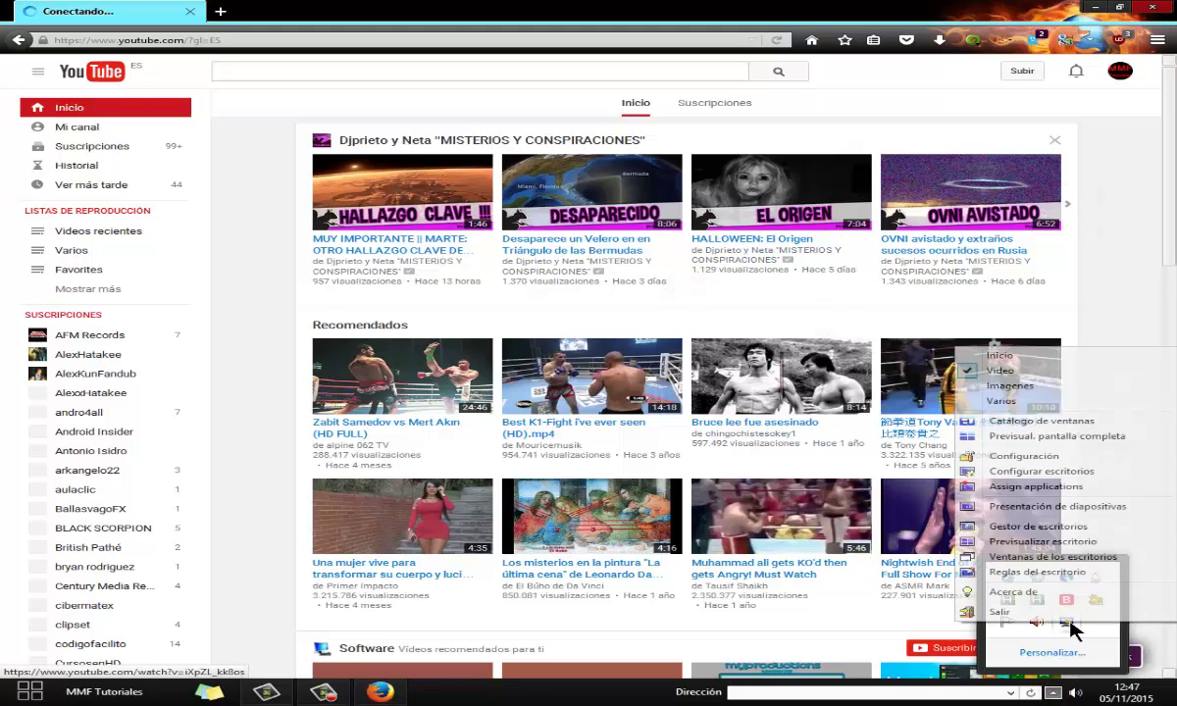
left_click(1000, 355)
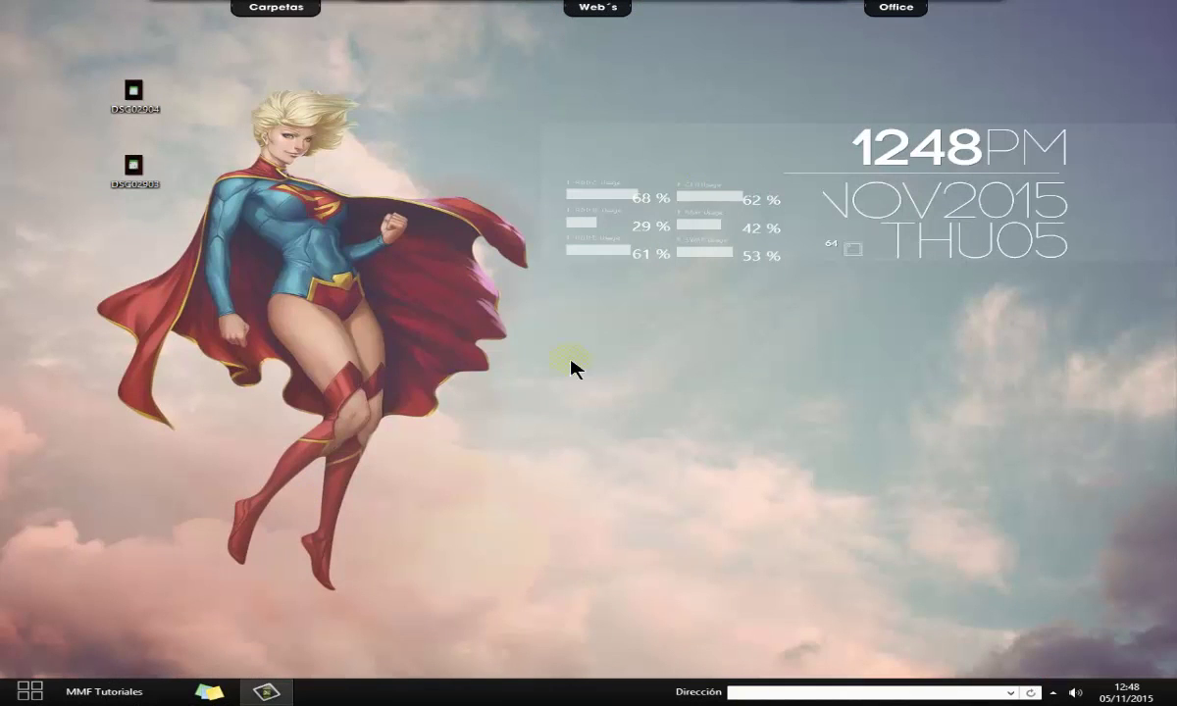
mouse_move(417, 675)
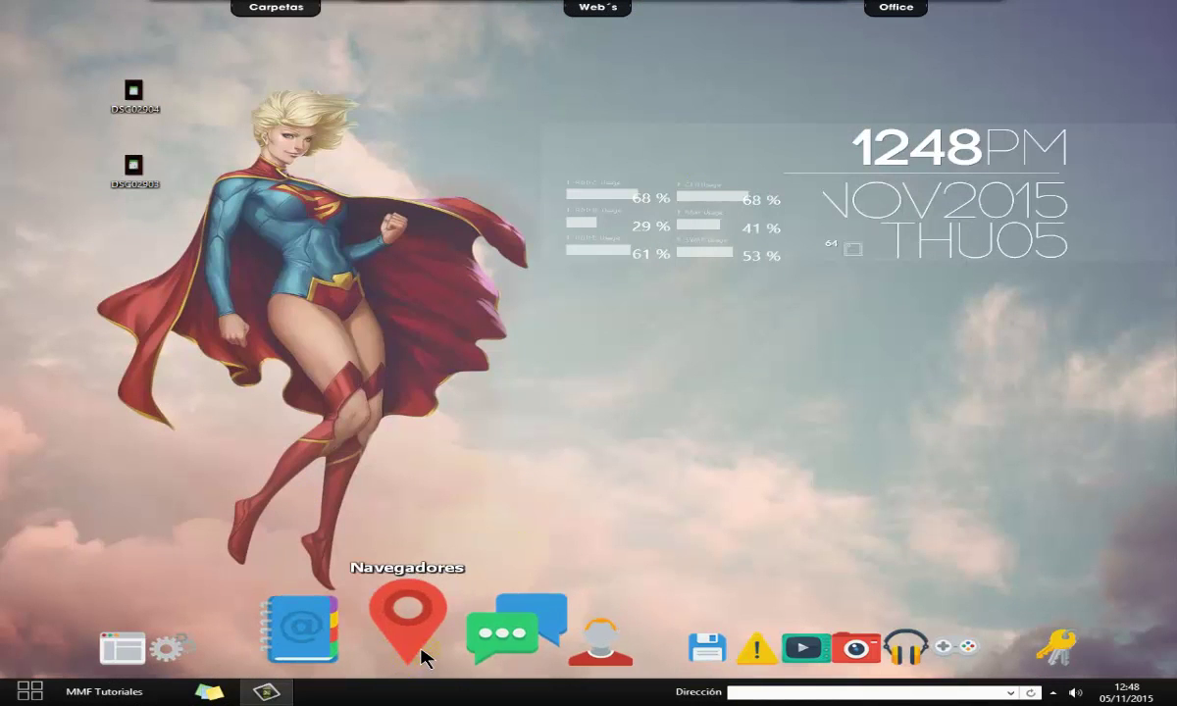
left_click(417, 652)
left_click(476, 526)
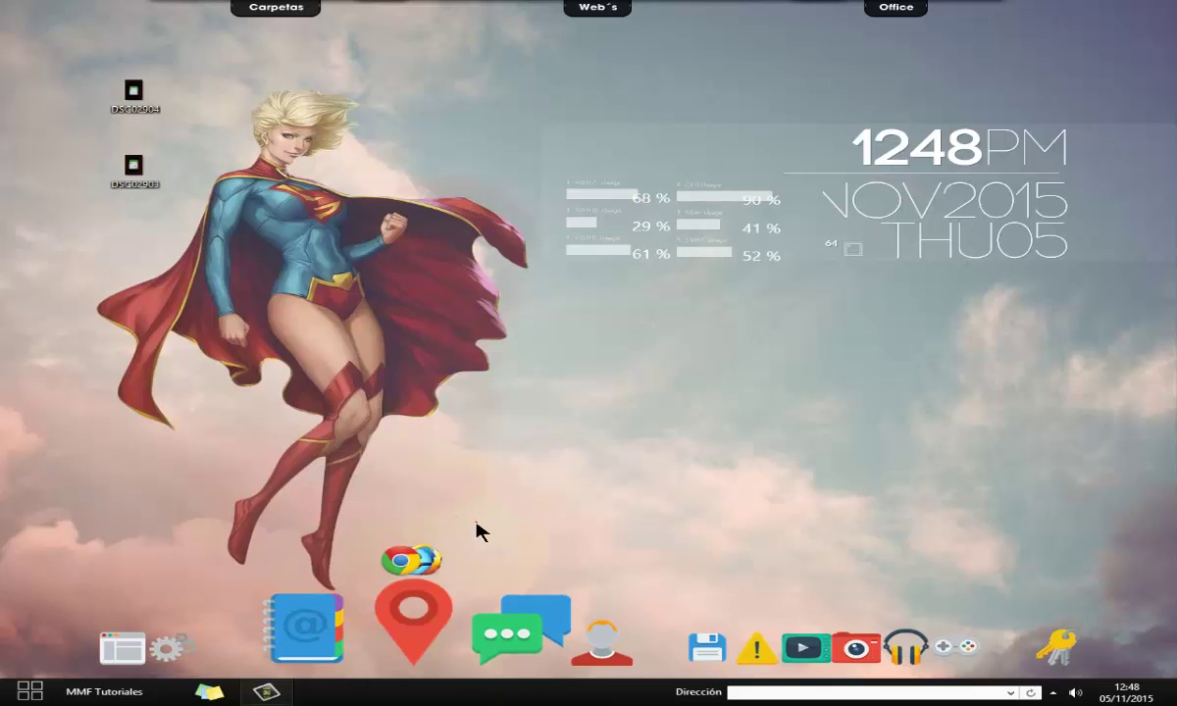
left_click(477, 531)
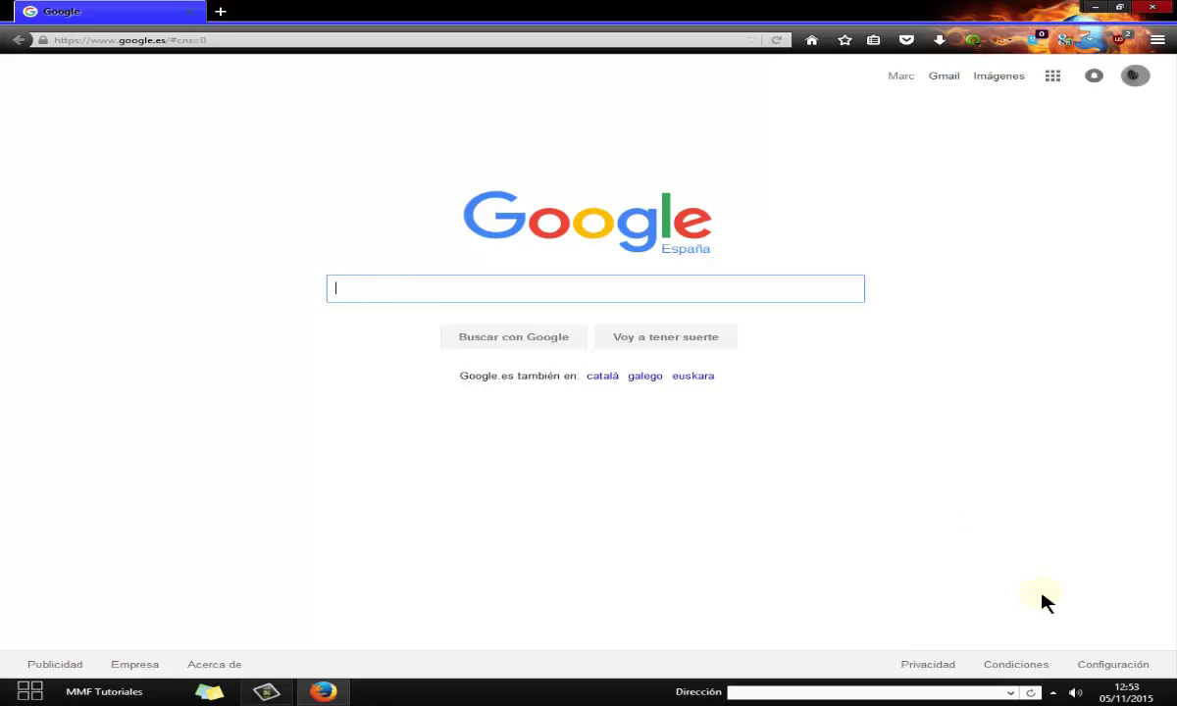
Step: Switch to the Varios virtual desktop with Dexpot and launch Mozilla Firefox there
left_click(1053, 692)
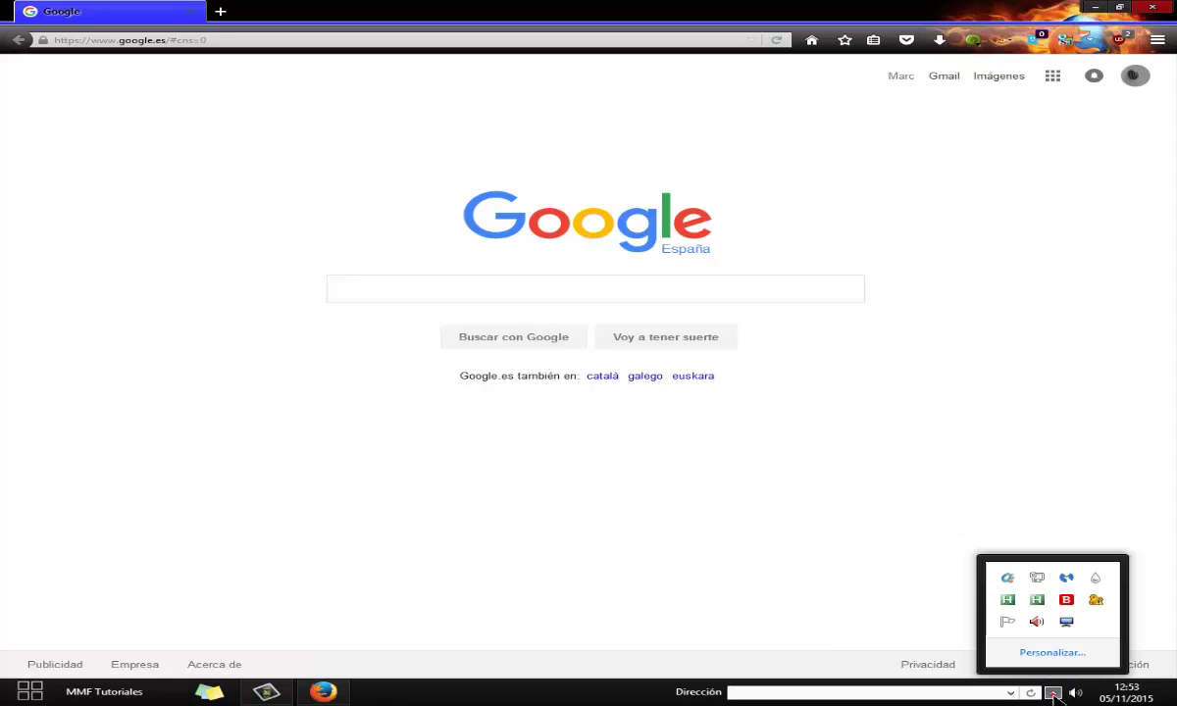
right_click(1066, 628)
left_click(1005, 406)
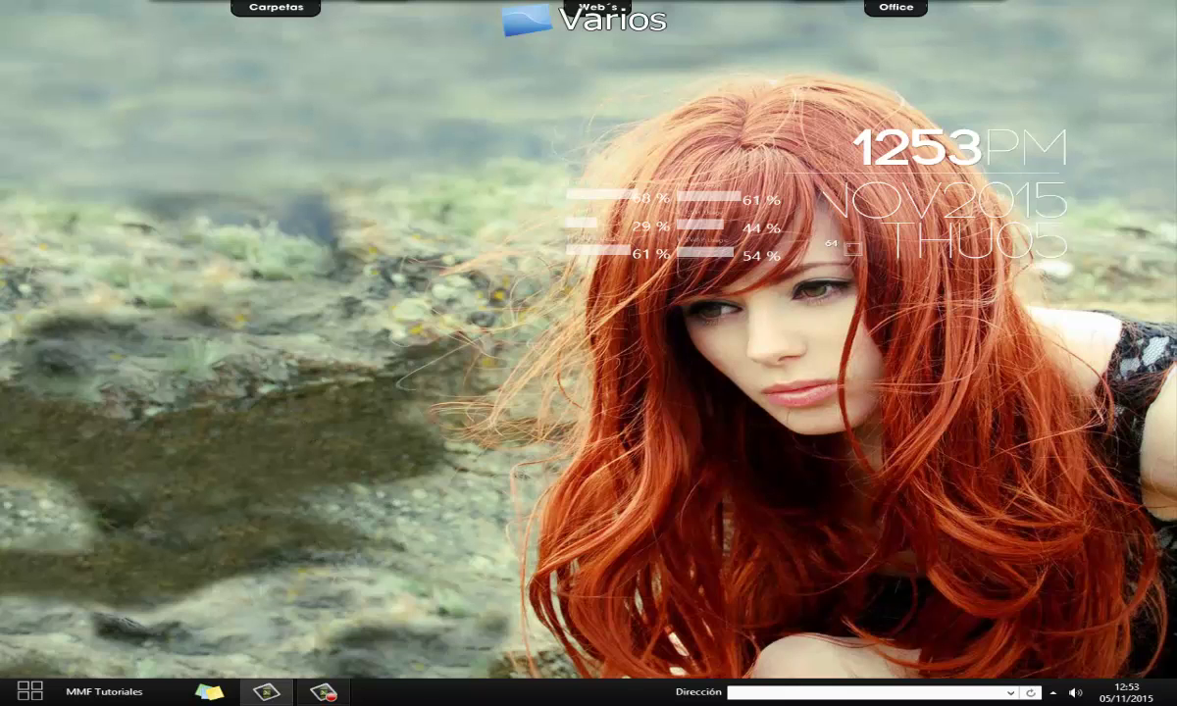
left_click(424, 638)
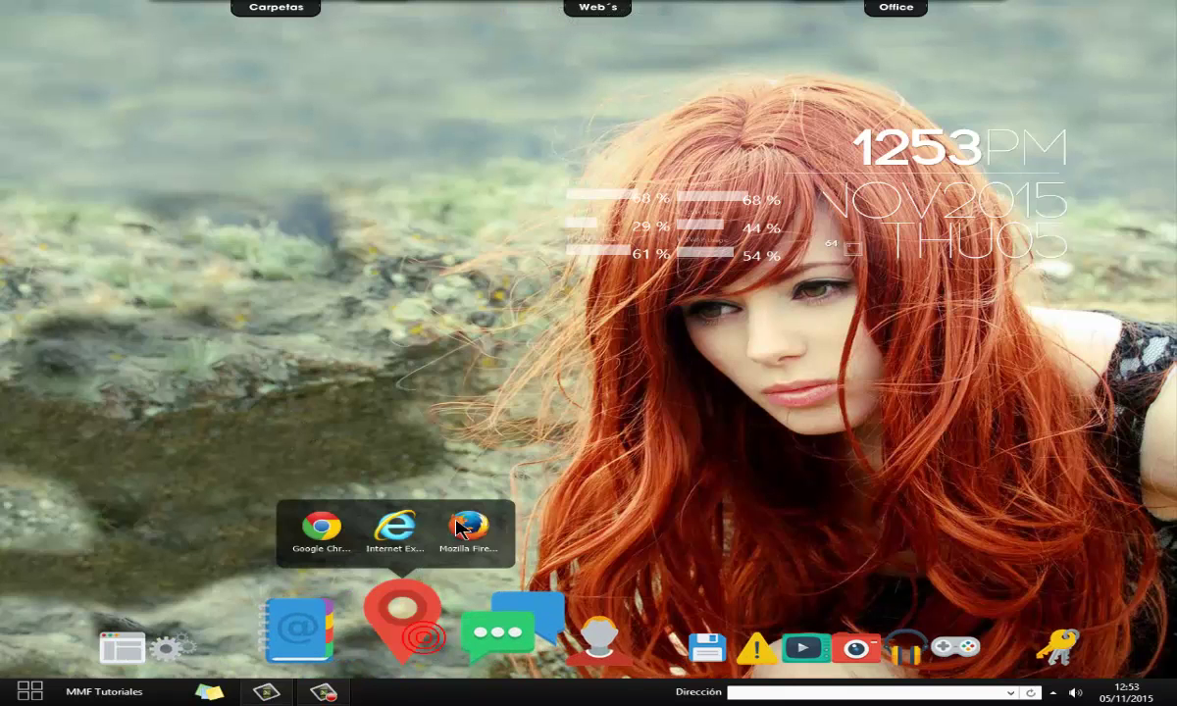
left_click(456, 525)
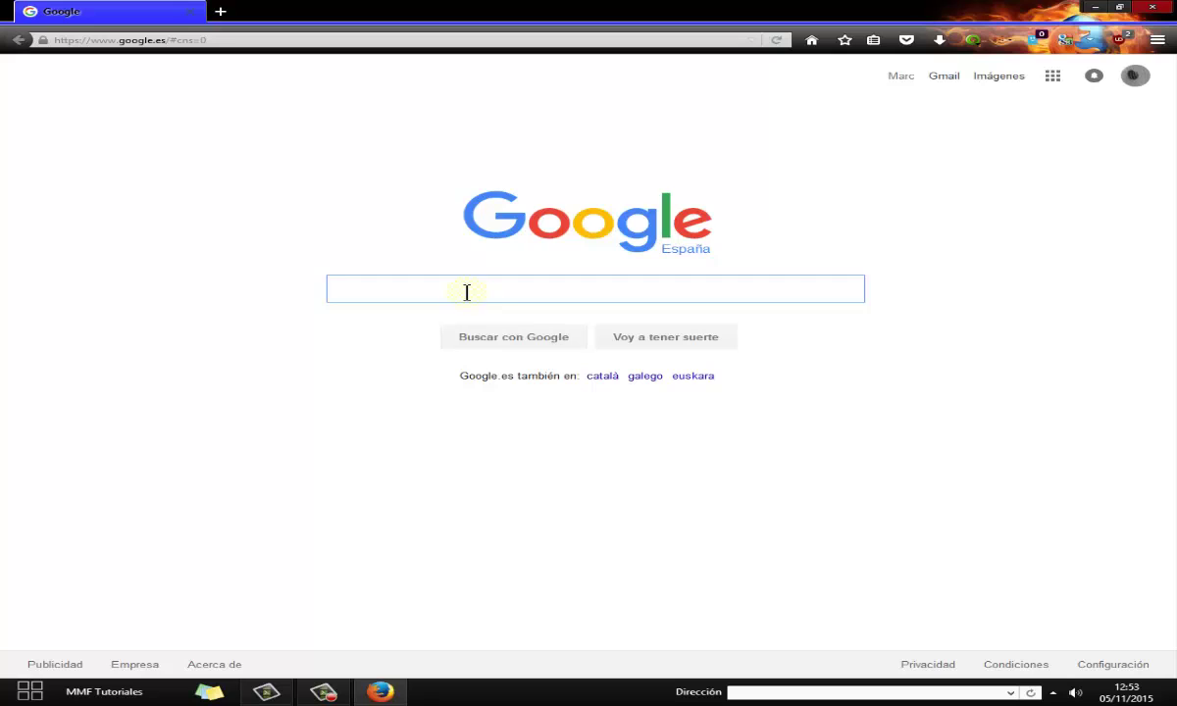
Step: Search Google for softonic and open the Softonic website from the results
type("softo")
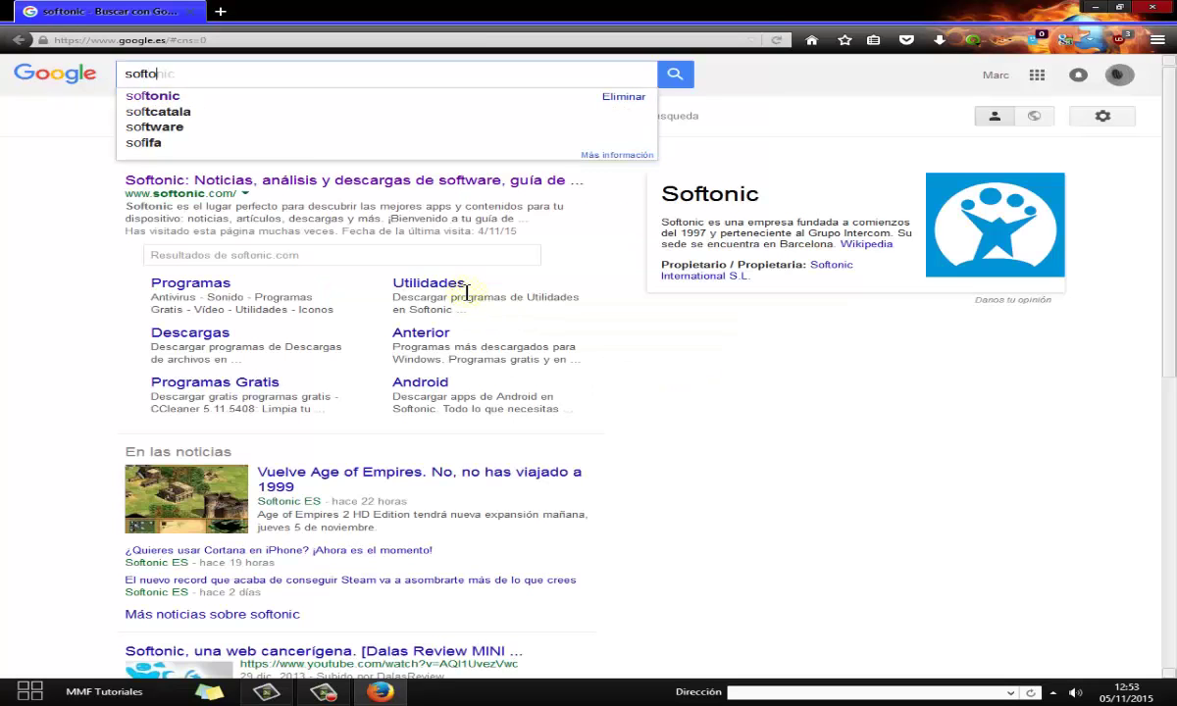
type("nic")
key("Return")
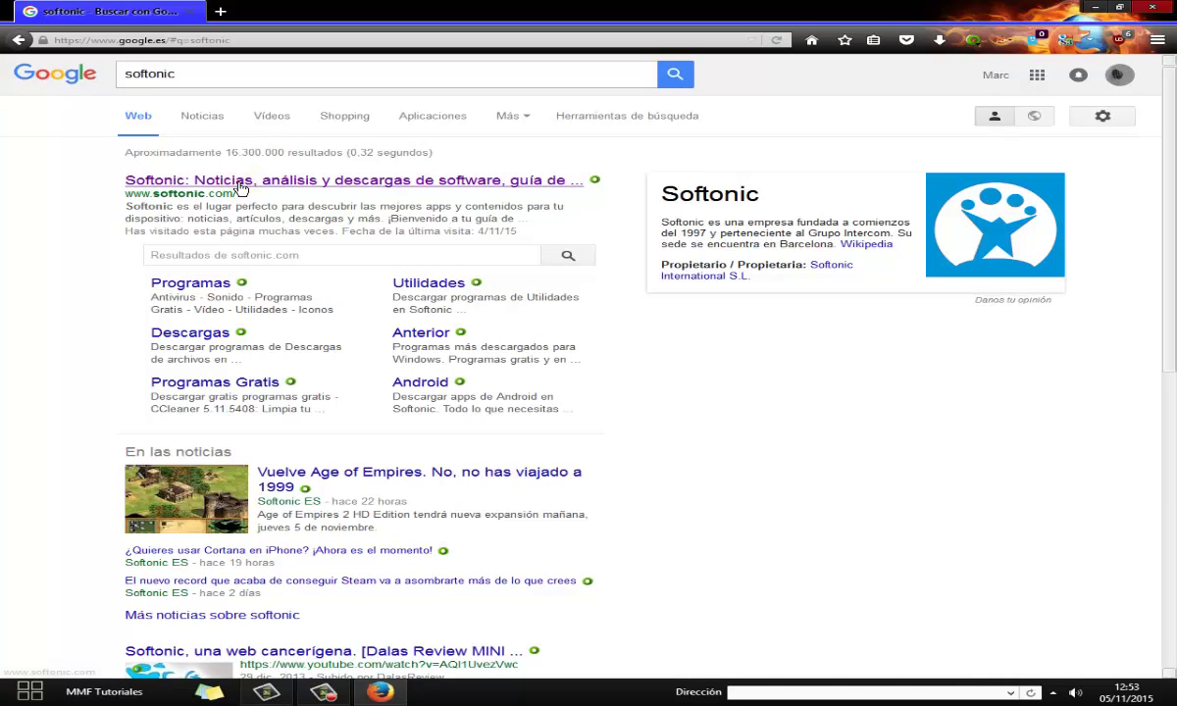
left_click(226, 181)
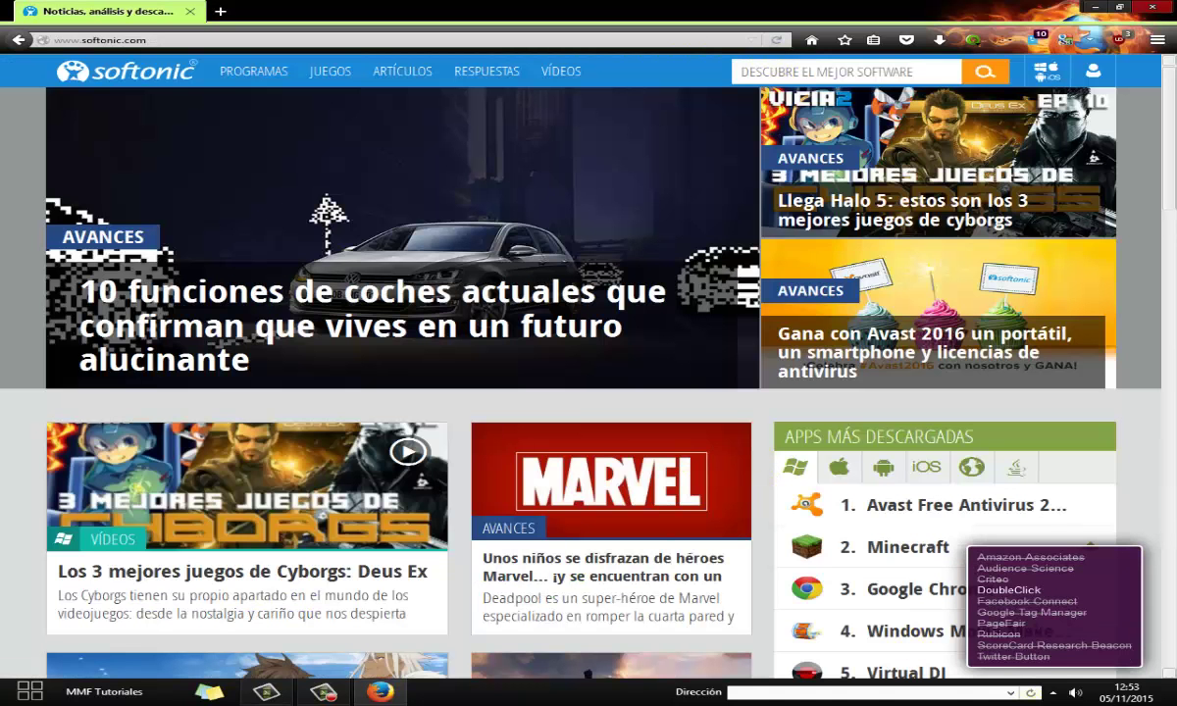
Step: Switch from the Varios desktop to another virtual desktop in Dexpot
left_click(1052, 693)
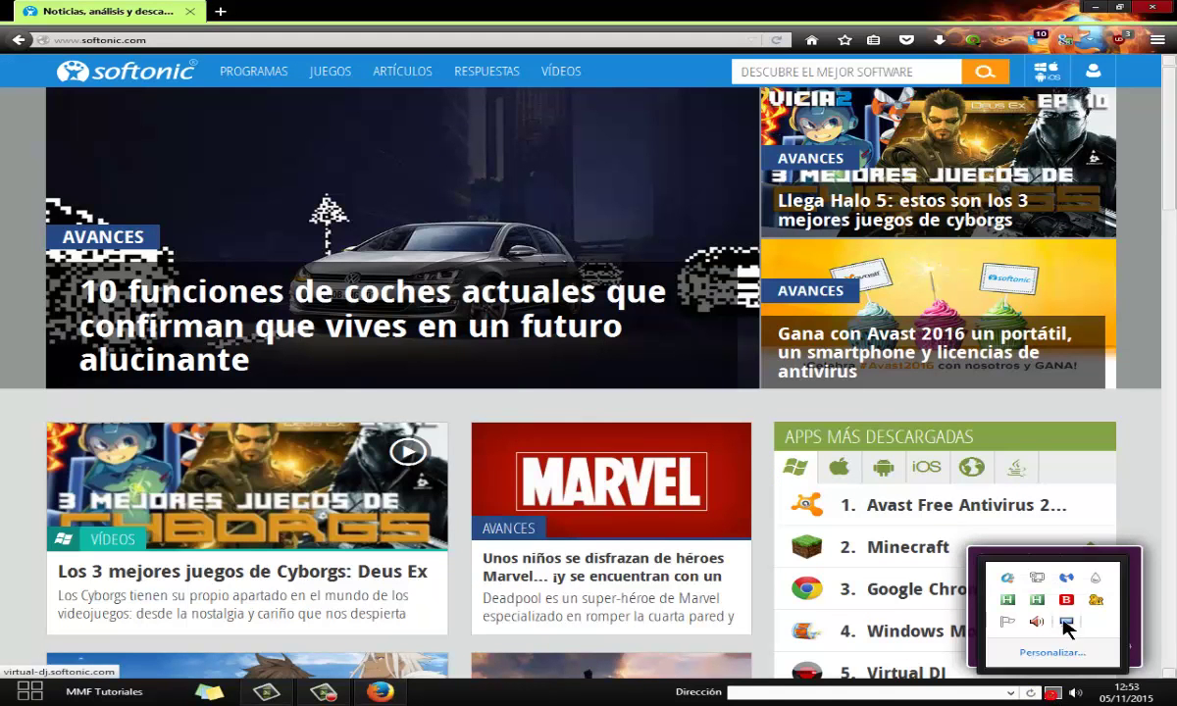
right_click(1066, 623)
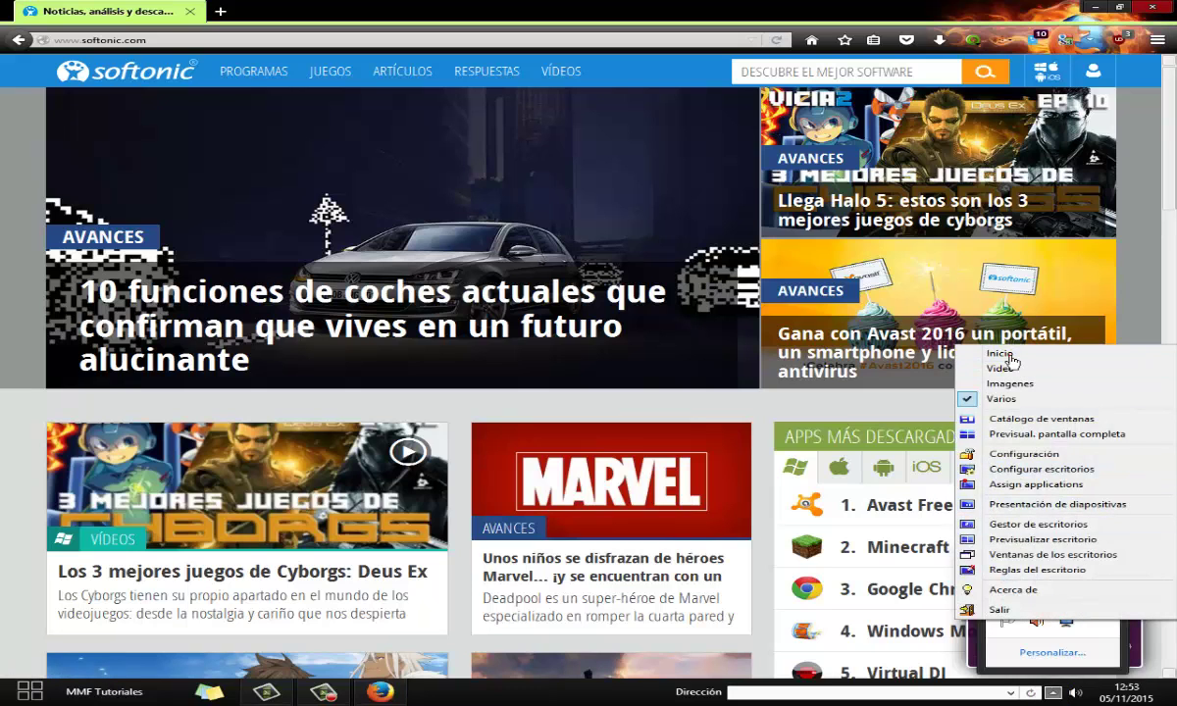